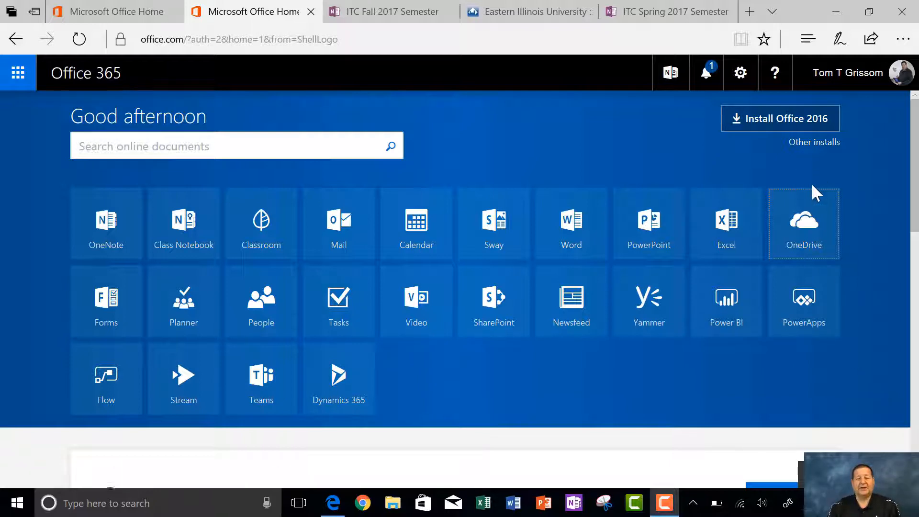
Open OneDrive and go to the OneNote Notebooks folder inside ay1718
click(816, 231)
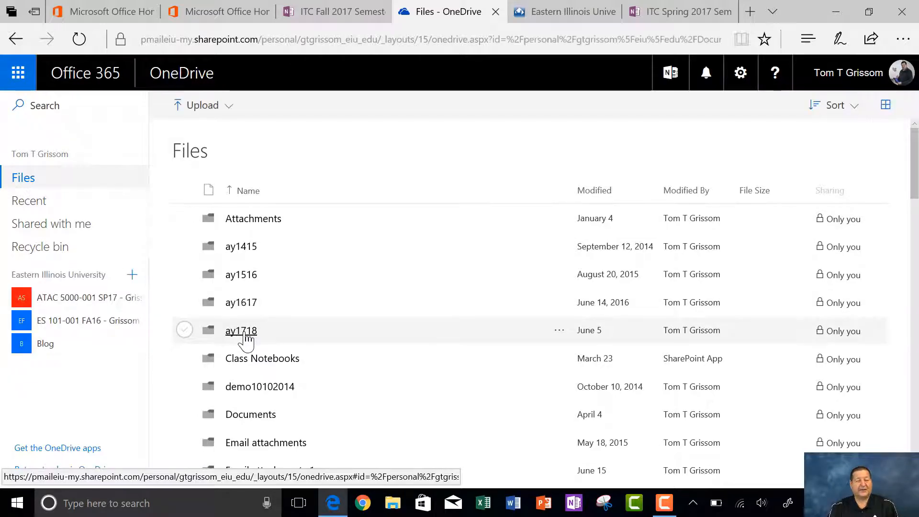
click(241, 331)
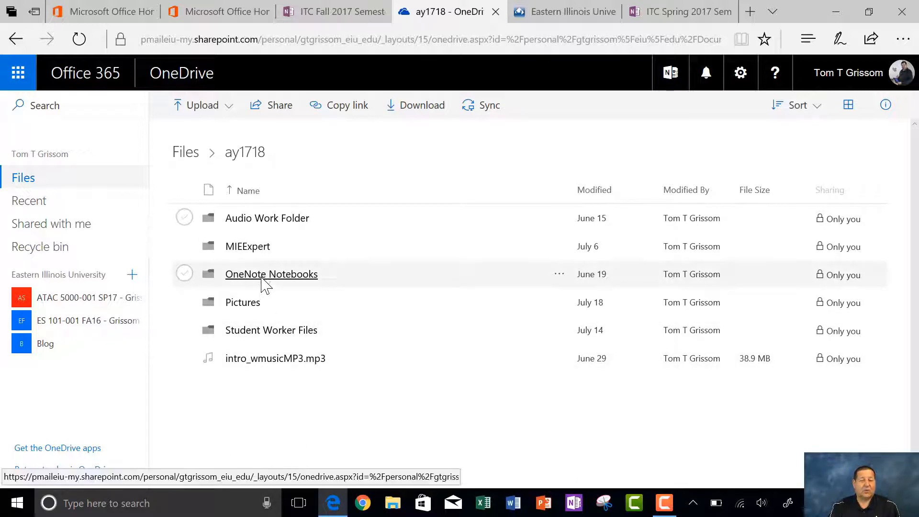
click(264, 278)
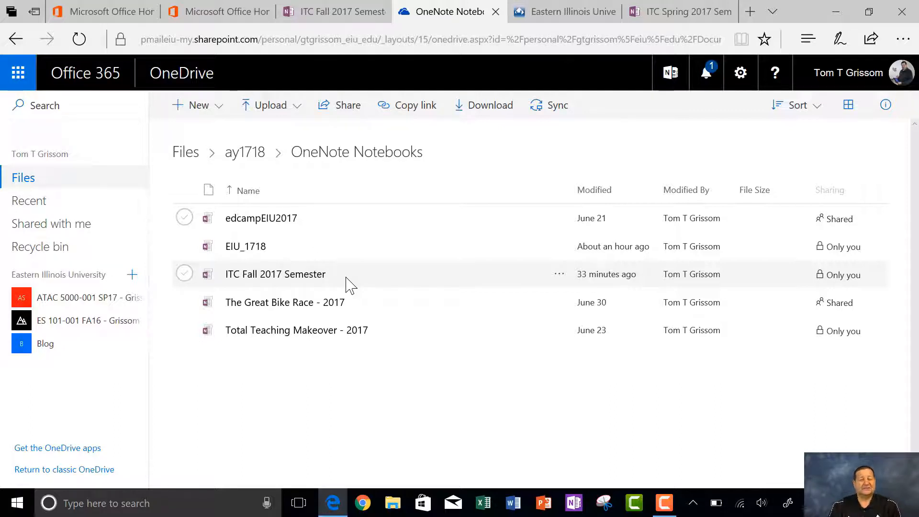
Open the permissions of the ITC Fall 2017 Semester notebook and start adding people to share it with
click(843, 284)
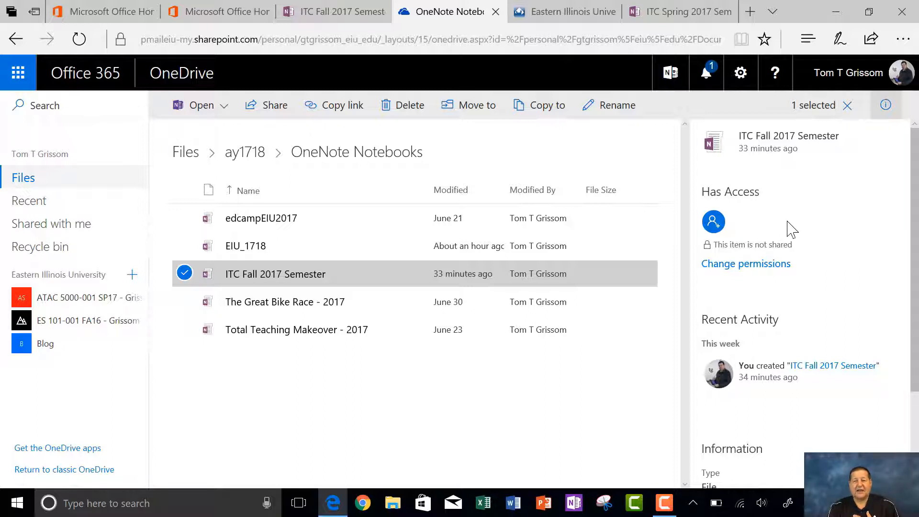
scroll(799, 244, down, 3)
scroll(837, 275, up, 2)
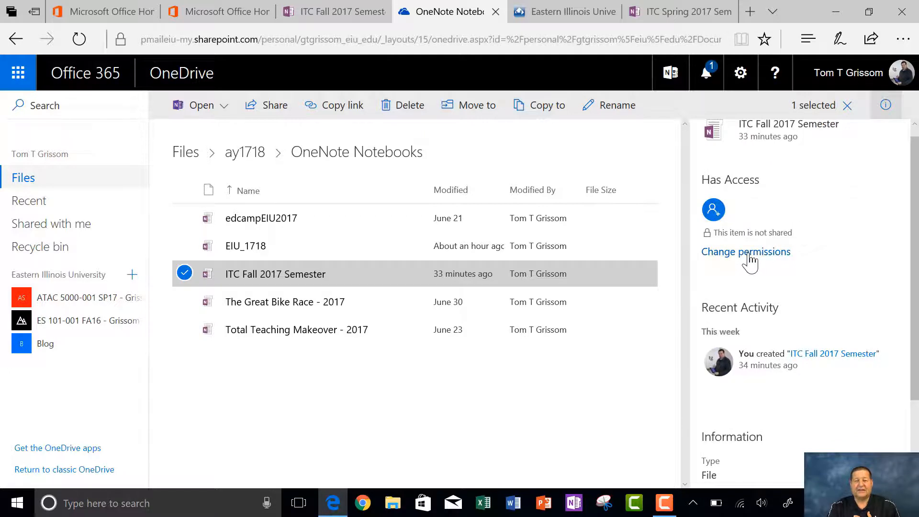
click(750, 262)
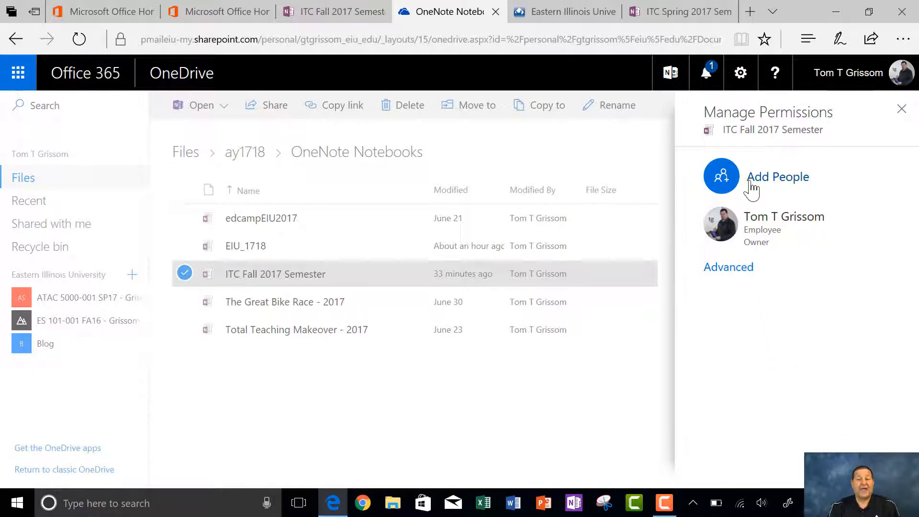
click(718, 189)
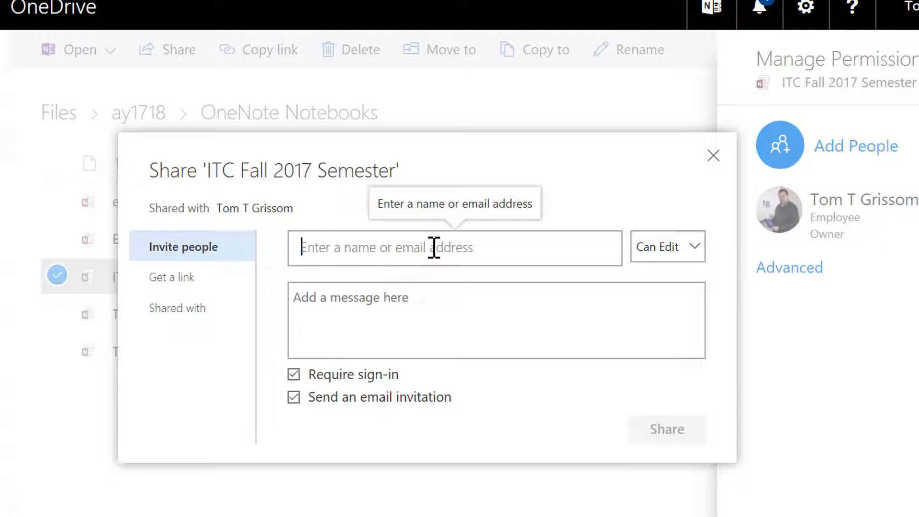
Create a "View link - no sign-in required" sharing link for the ITC Fall 2017 Semester notebook
click(184, 285)
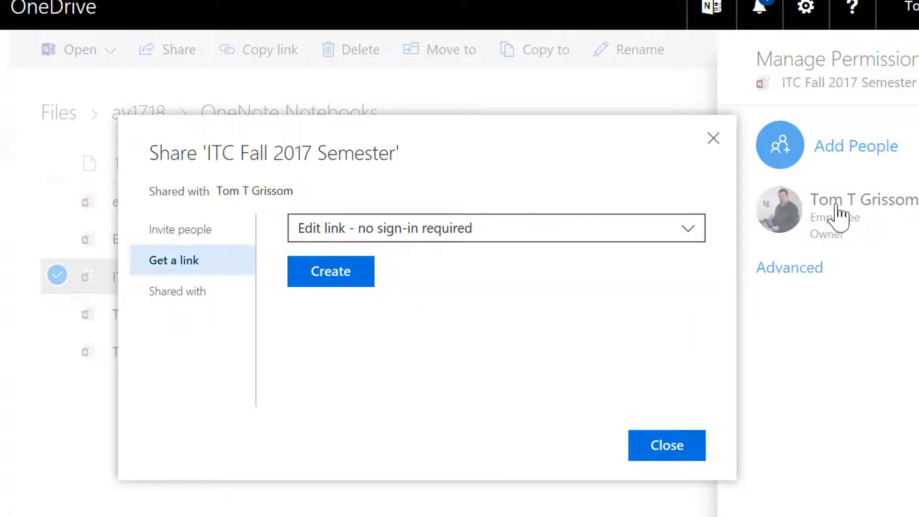
click(697, 239)
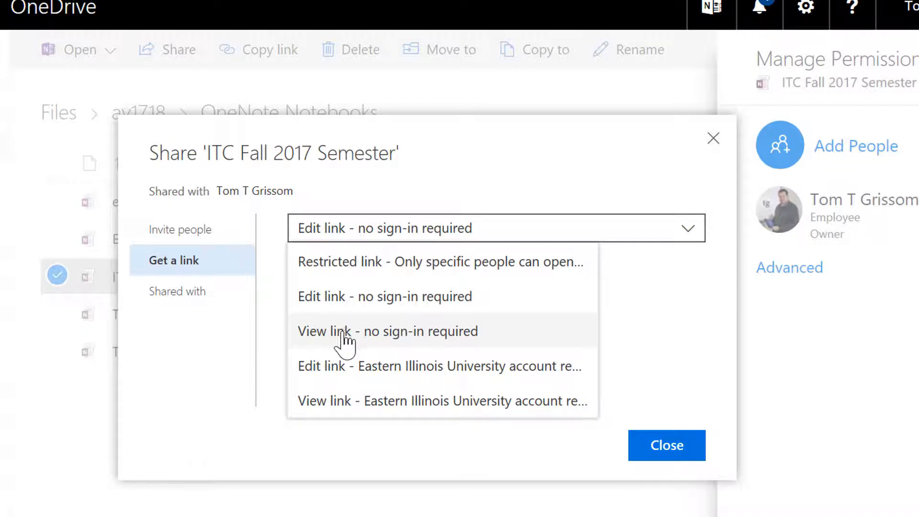
click(694, 230)
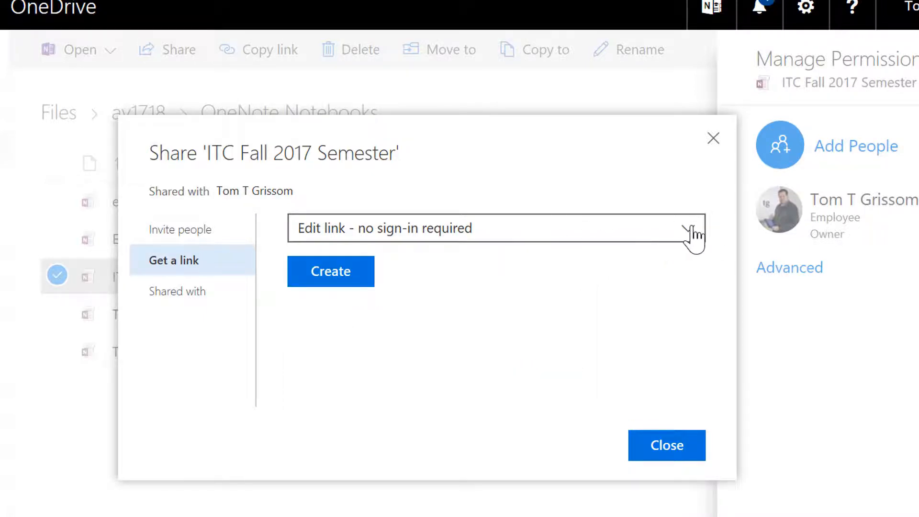
click(682, 233)
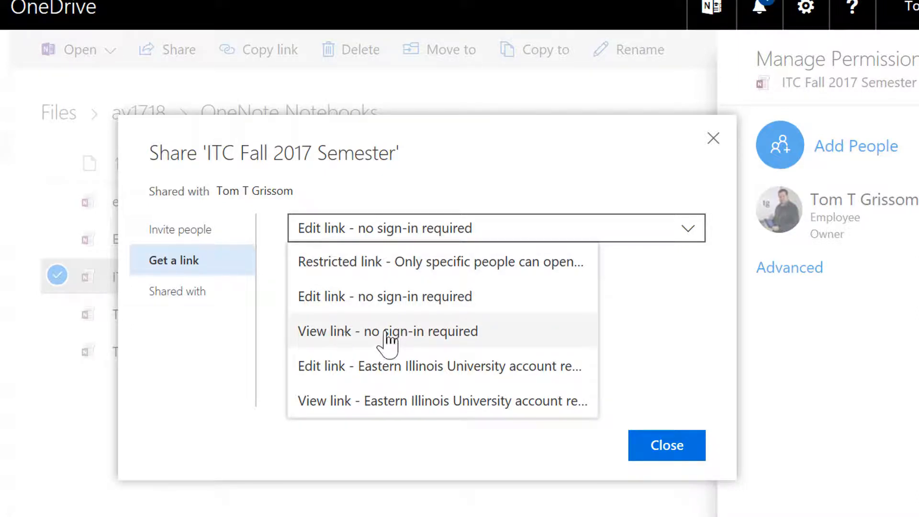
click(368, 343)
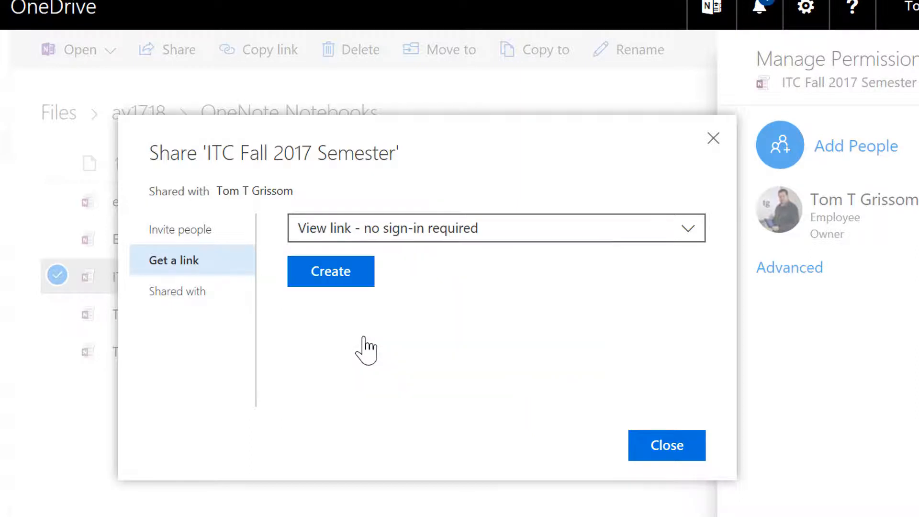
click(349, 287)
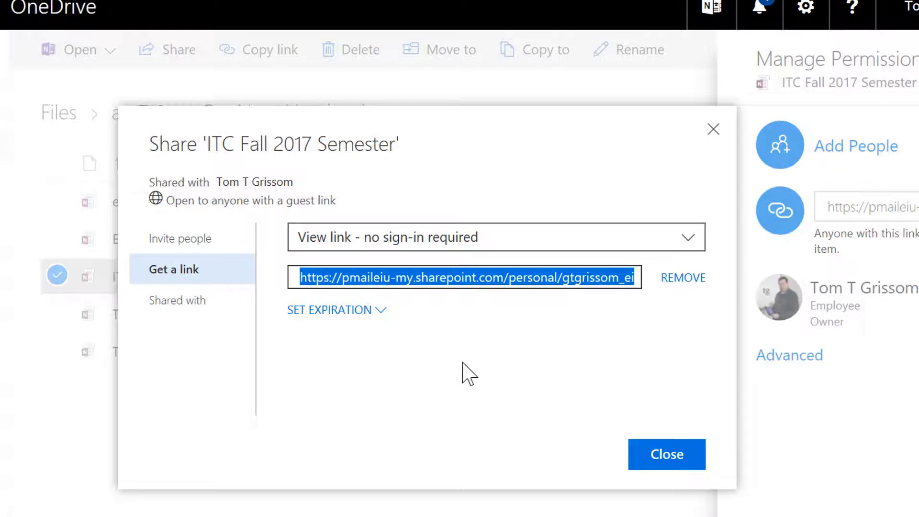
Copy the new view link, check its expiration options, and close the sharing dialog
right_click(421, 280)
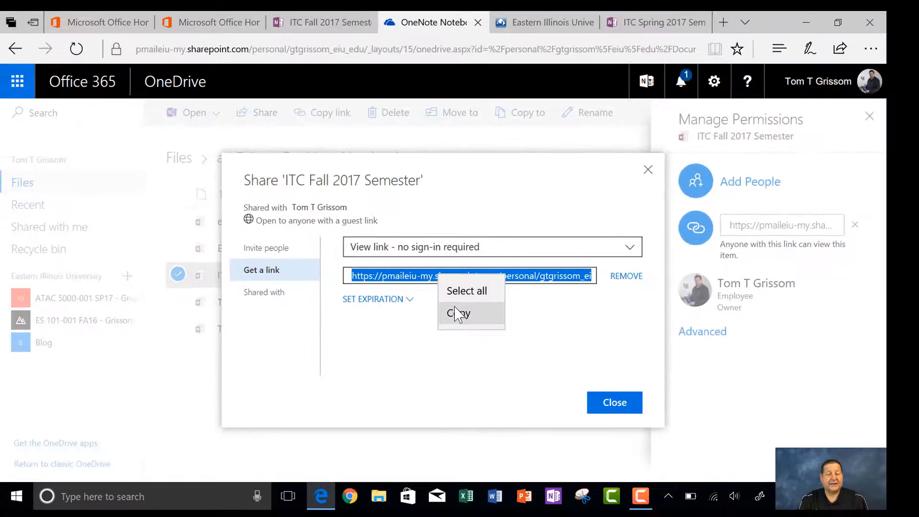
click(448, 326)
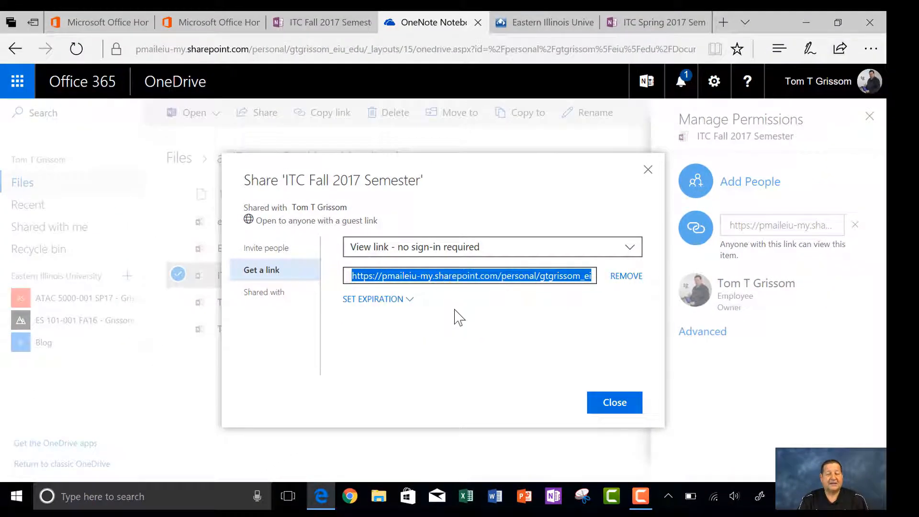
click(413, 300)
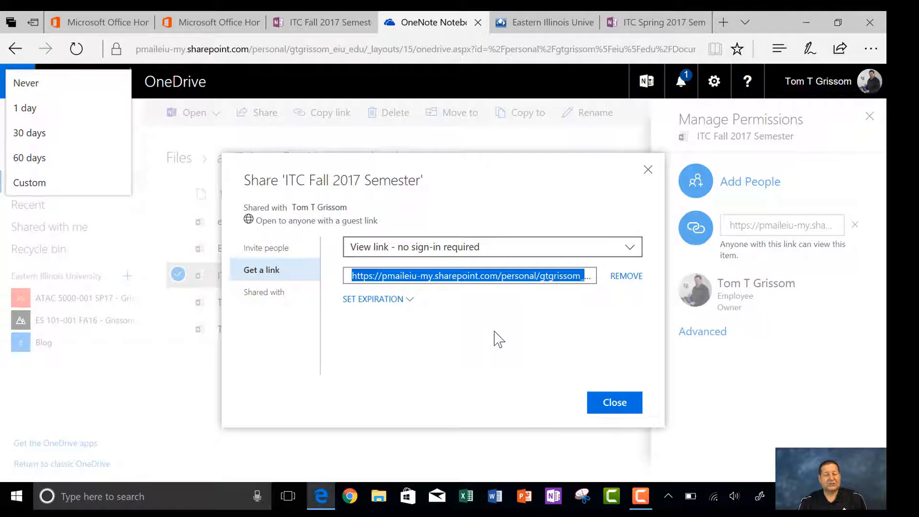
right_click(521, 282)
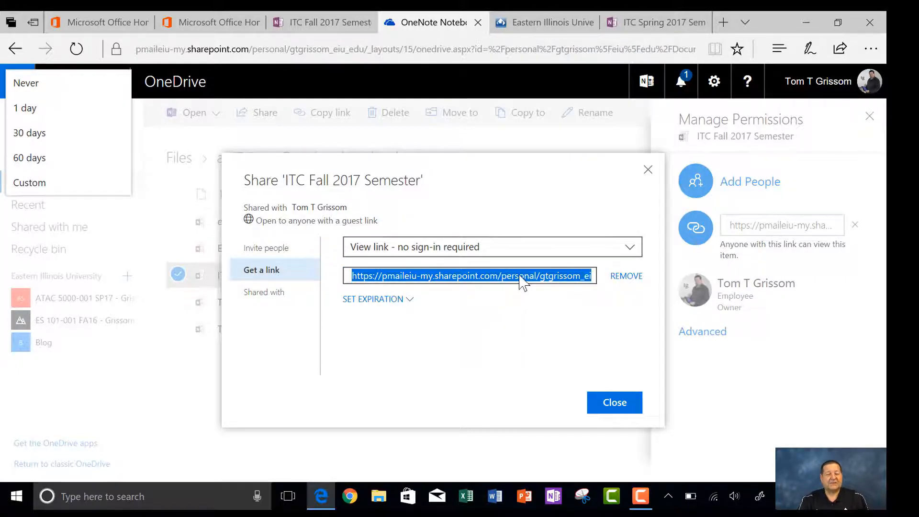
click(532, 316)
click(617, 405)
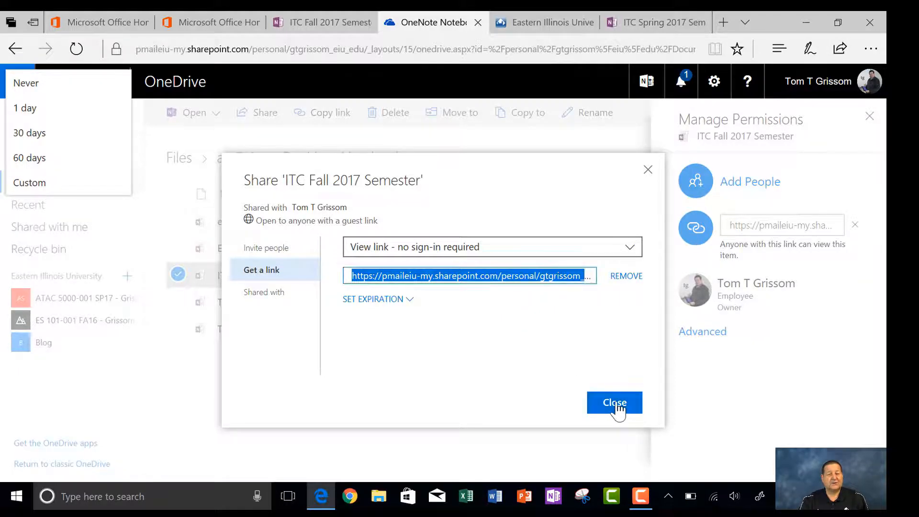
Paste the copied view link on the notebook's About page, below the paragraph about the view-only link remaining active
click(313, 28)
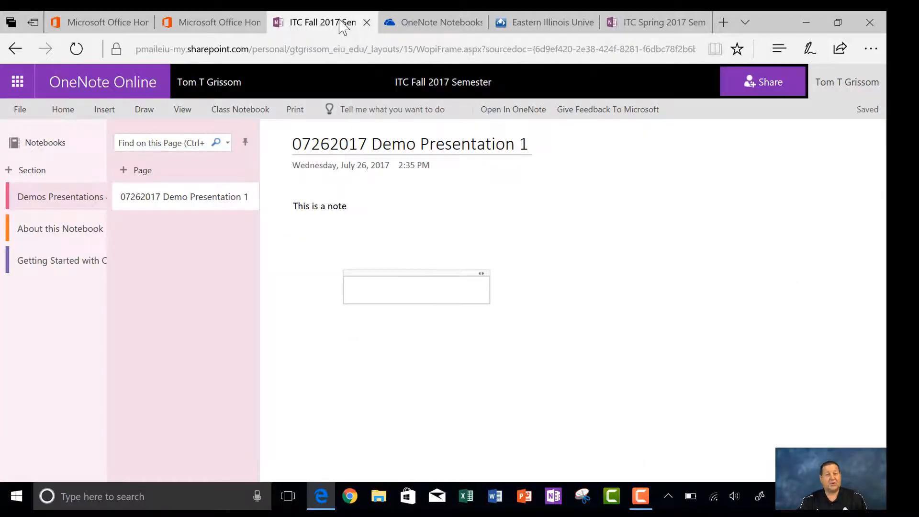
click(70, 236)
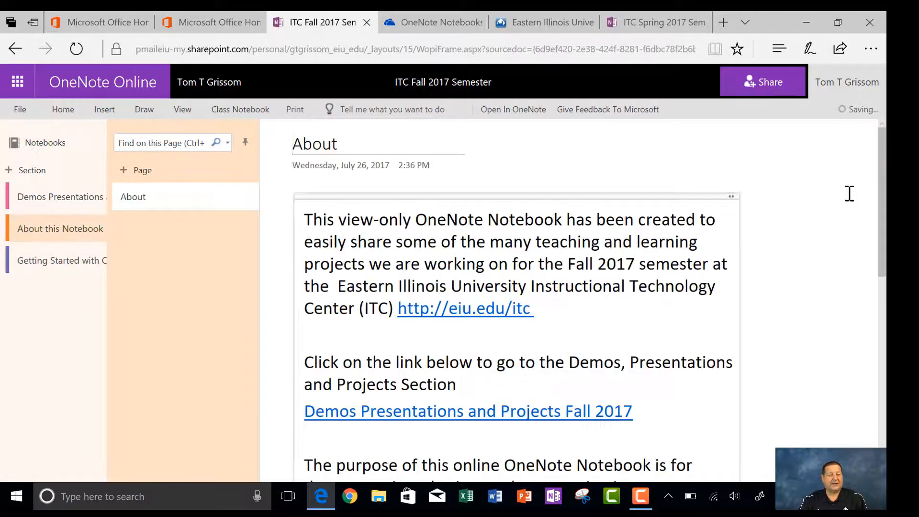
scroll(881, 176, down, 10)
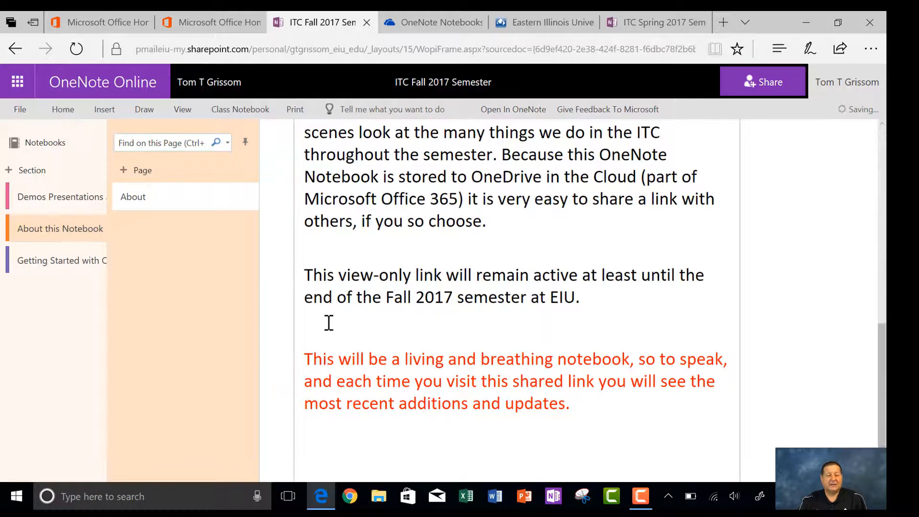
key(ctrl+v)
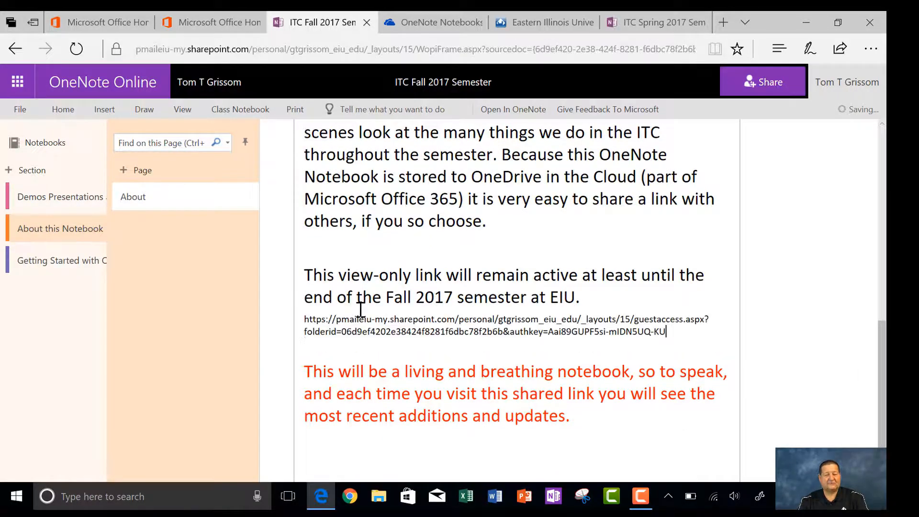
key(Return)
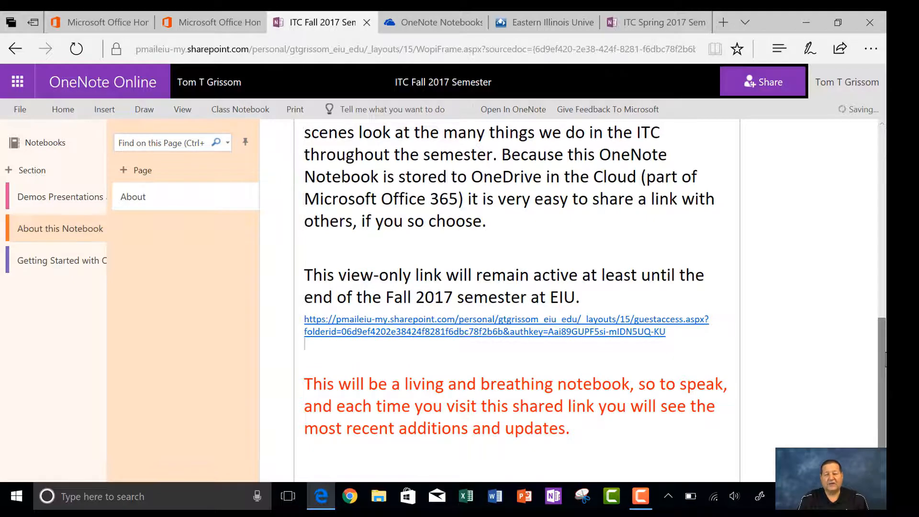
drag(885, 359, 885, 168)
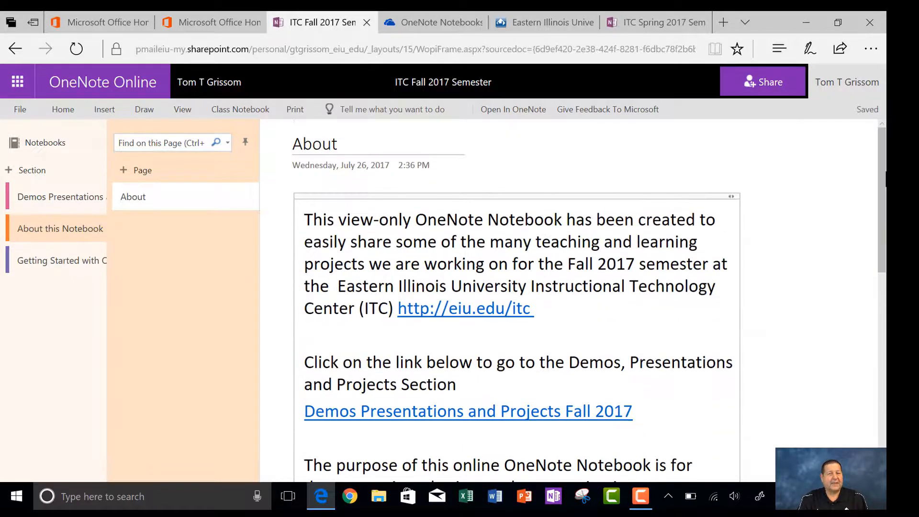
Paste the view link below "This is a note" on the 07262017 Demo Presentation 1 page, followed by blank lines
click(67, 198)
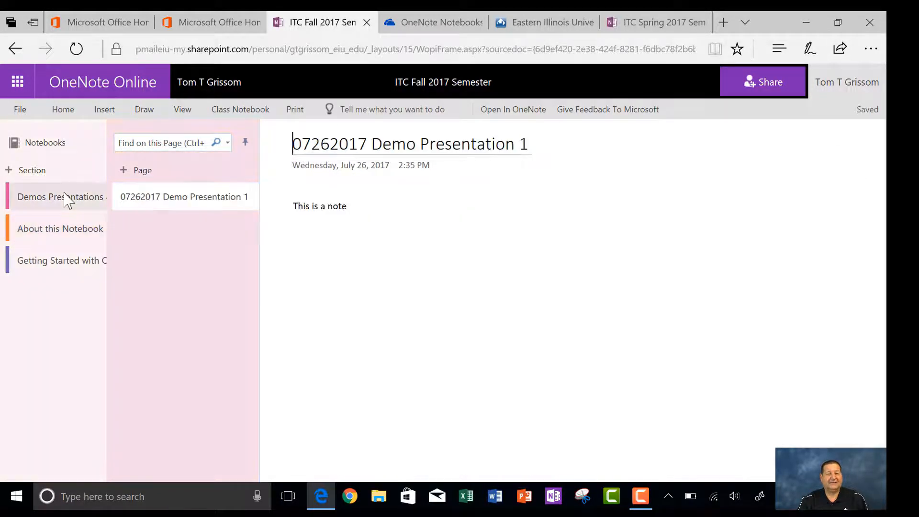
click(395, 210)
key(Return)
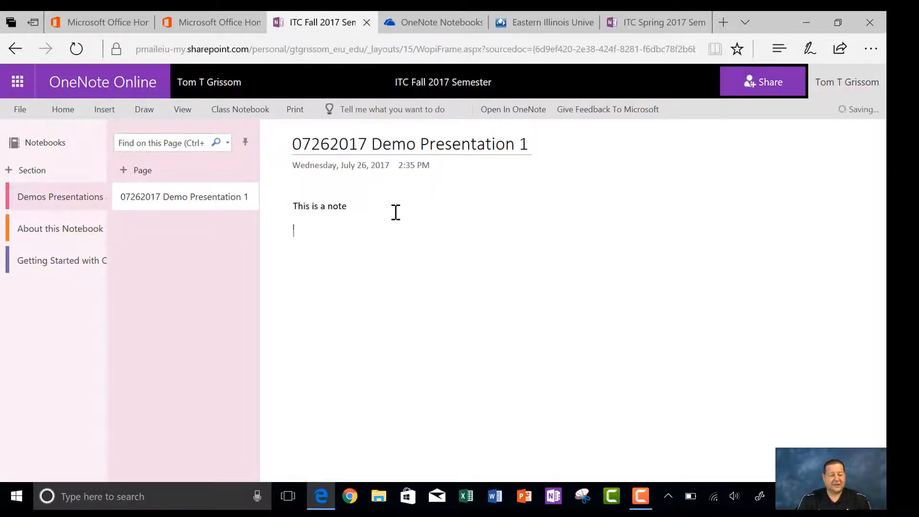
key(ctrl+v)
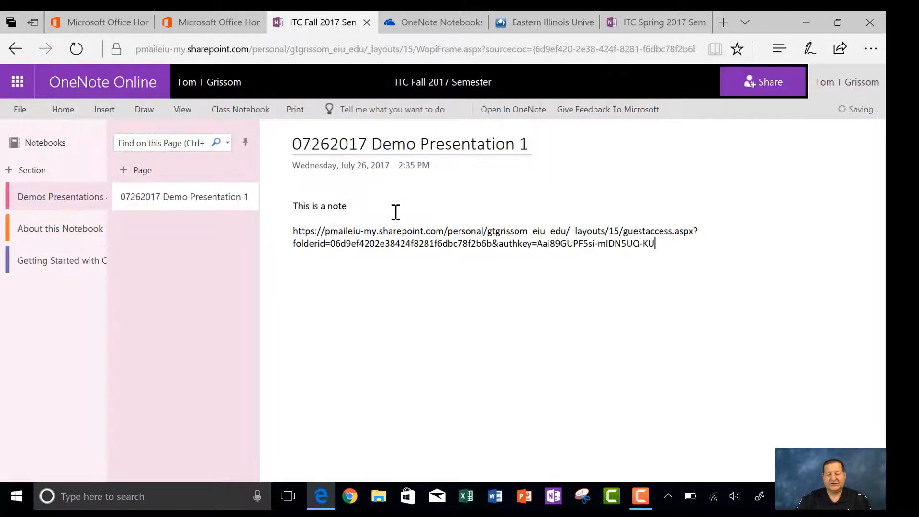
key(Return)
key(Return)
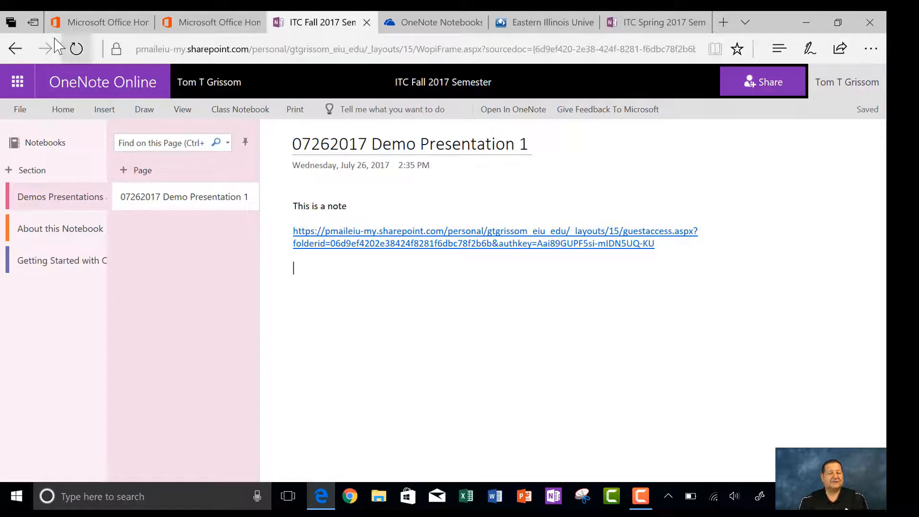
View the OneNote Notebooks page of the ITC website and return to the ITC Fall 2017 Semester notebook
click(532, 25)
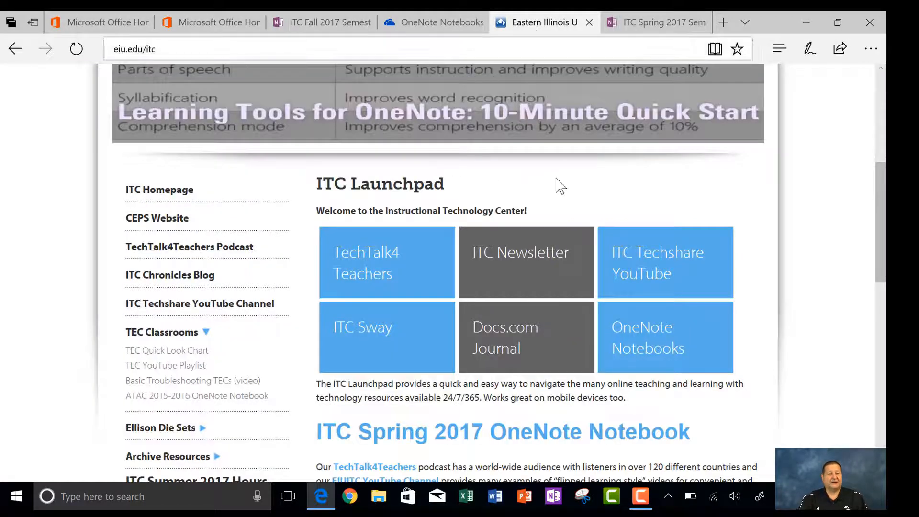
scroll(746, 287, down, 1)
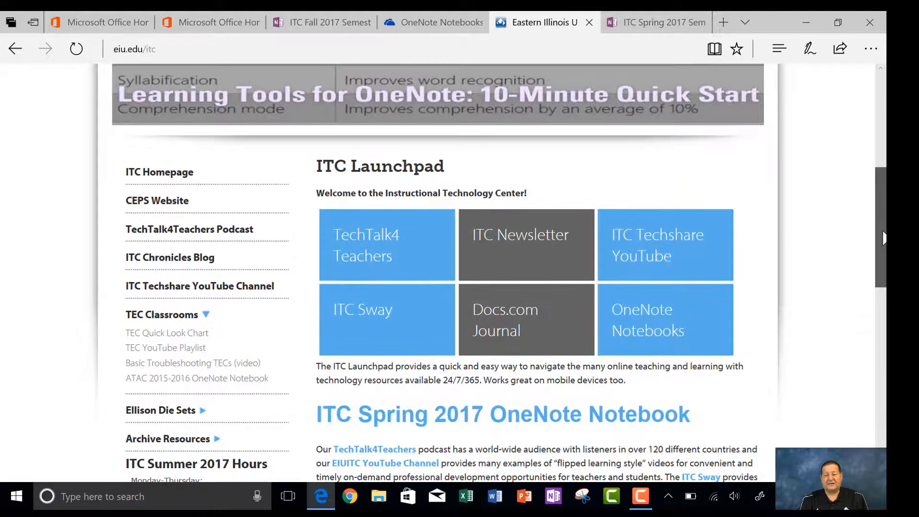
click(734, 342)
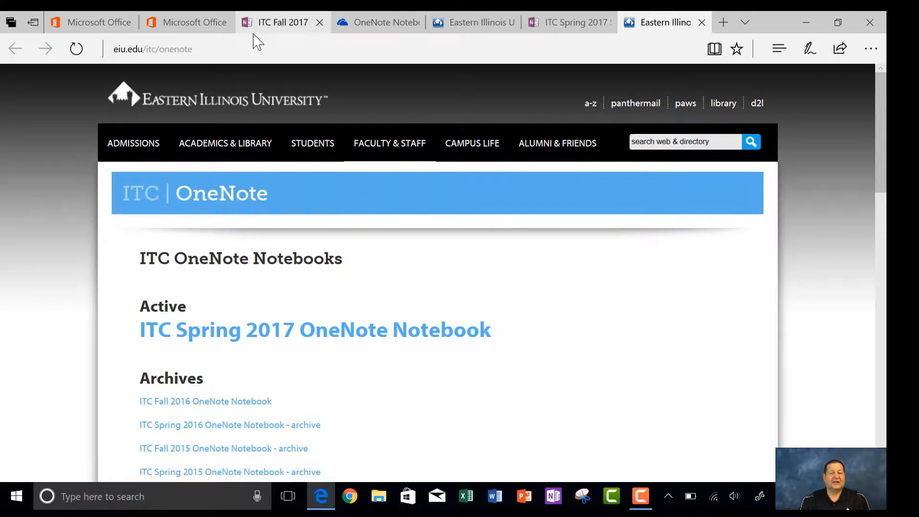
click(270, 27)
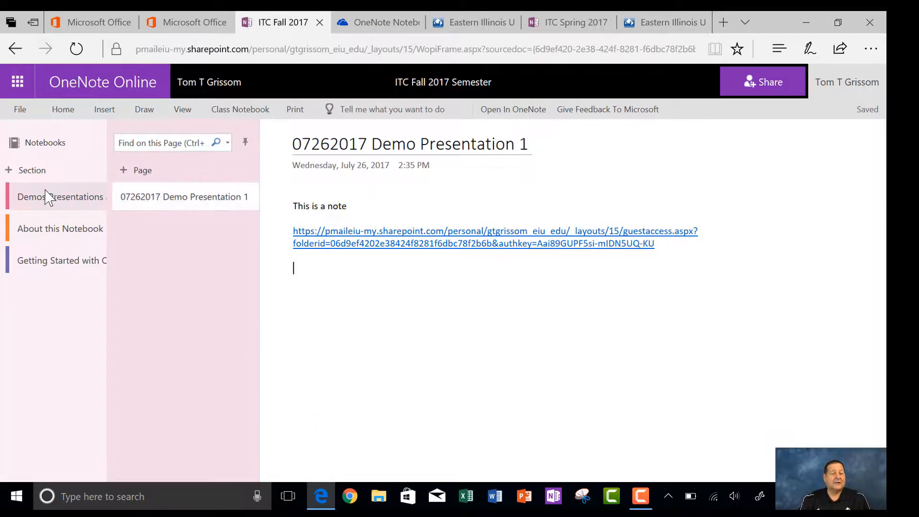